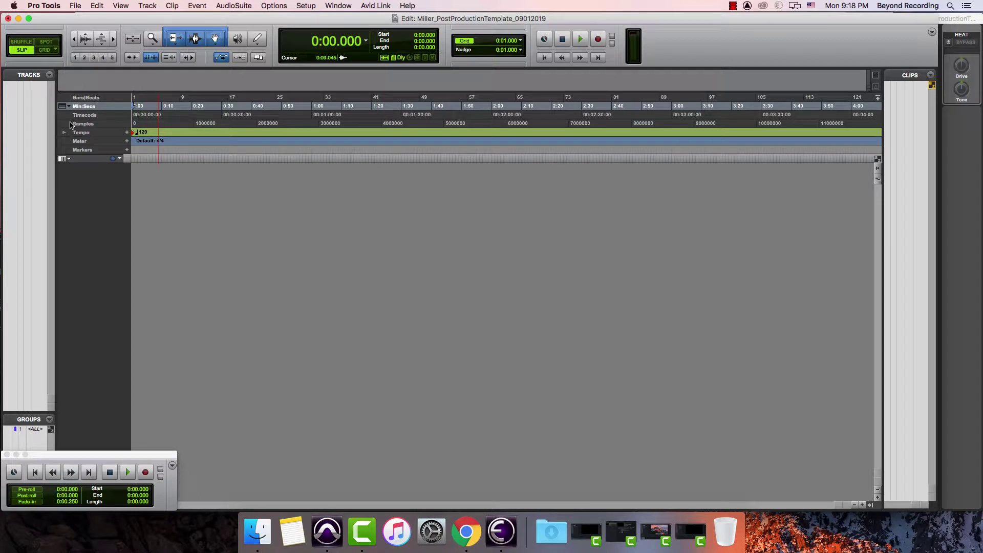
# - Make Timecode the main timebase and add a Feet+Frames ruler under the Timecode ruler
pyautogui.click(84, 116)
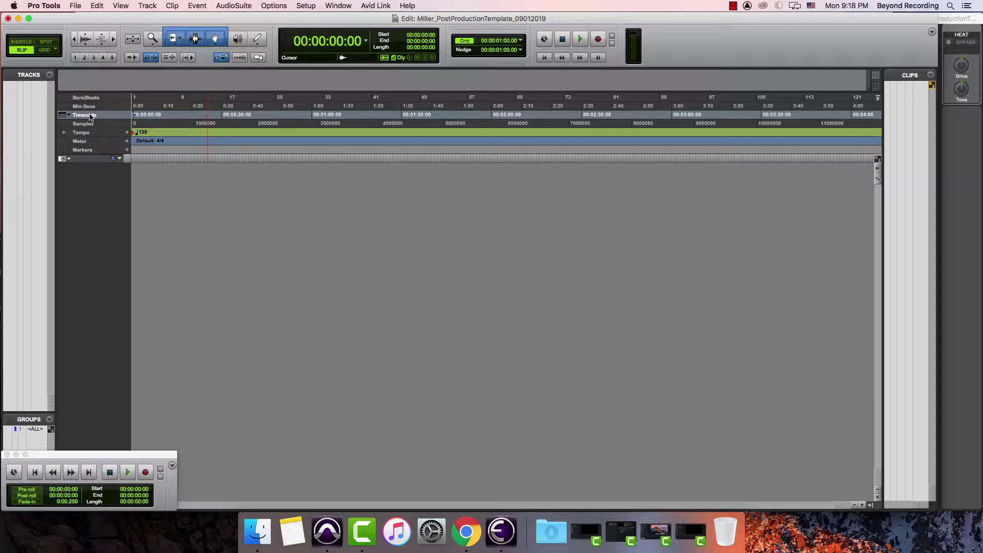
pyautogui.rightClick(90, 116)
pyautogui.click(105, 136)
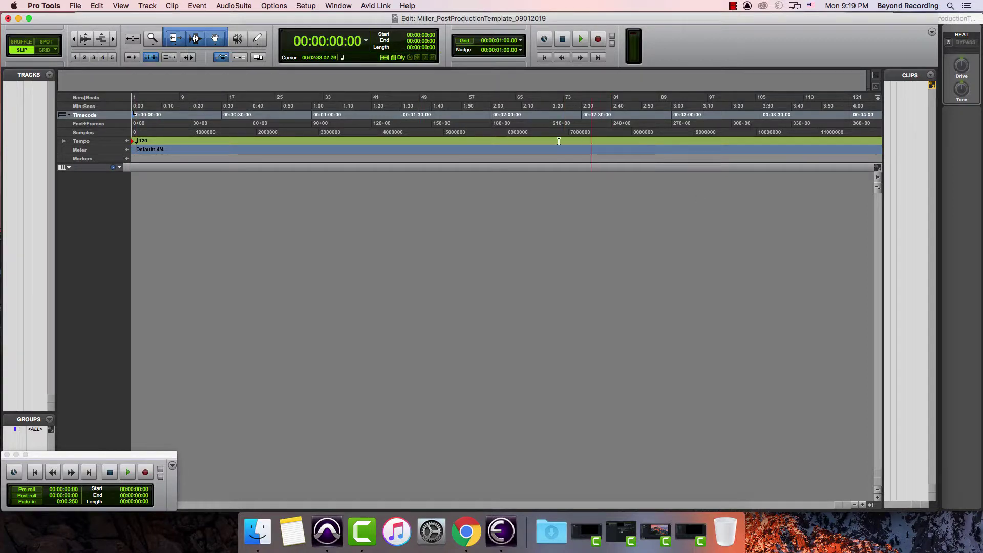
# - In Setup > Session, enter 01:00:00:00 as the Session Start time
pyautogui.click(305, 6)
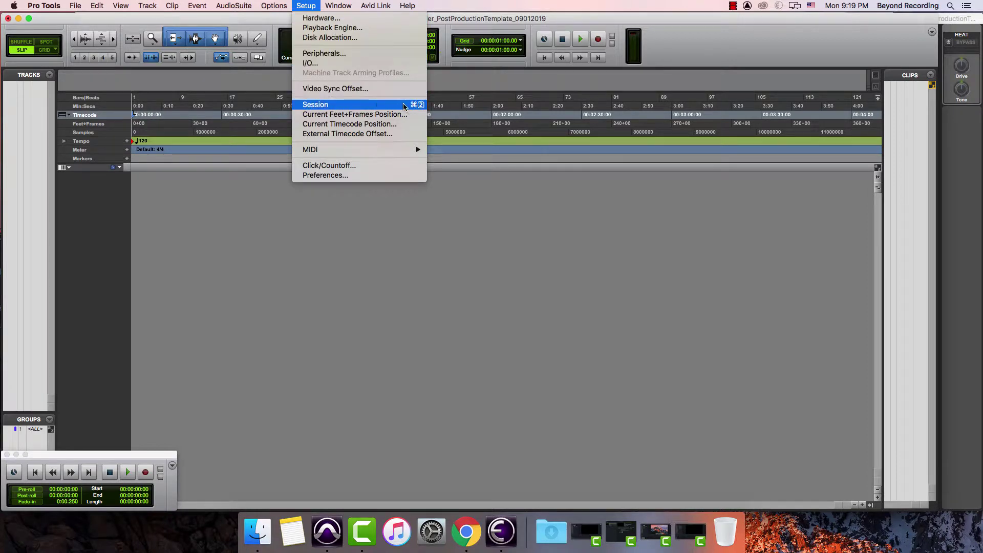
pyautogui.click(421, 106)
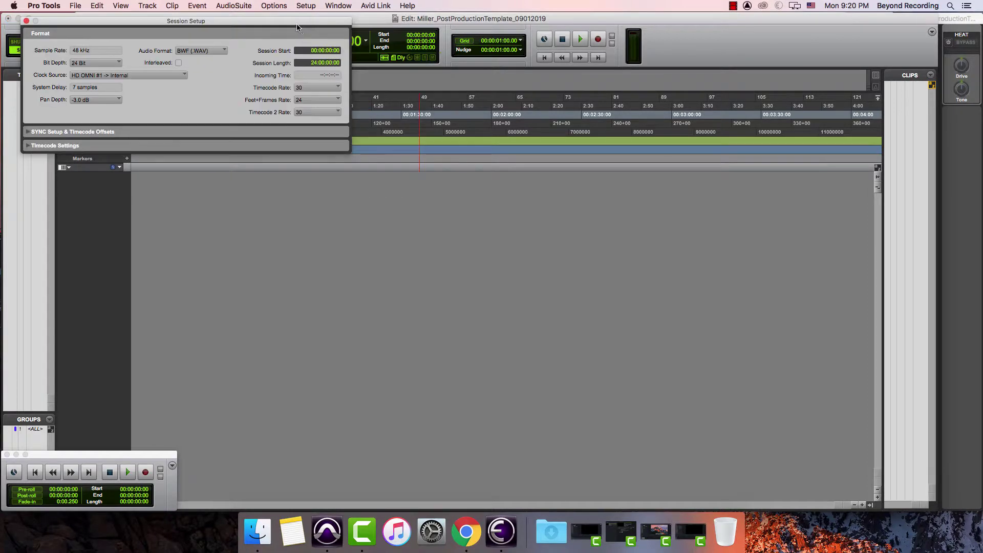
pyautogui.moveTo(281, 34); pyautogui.dragTo(605, 167)
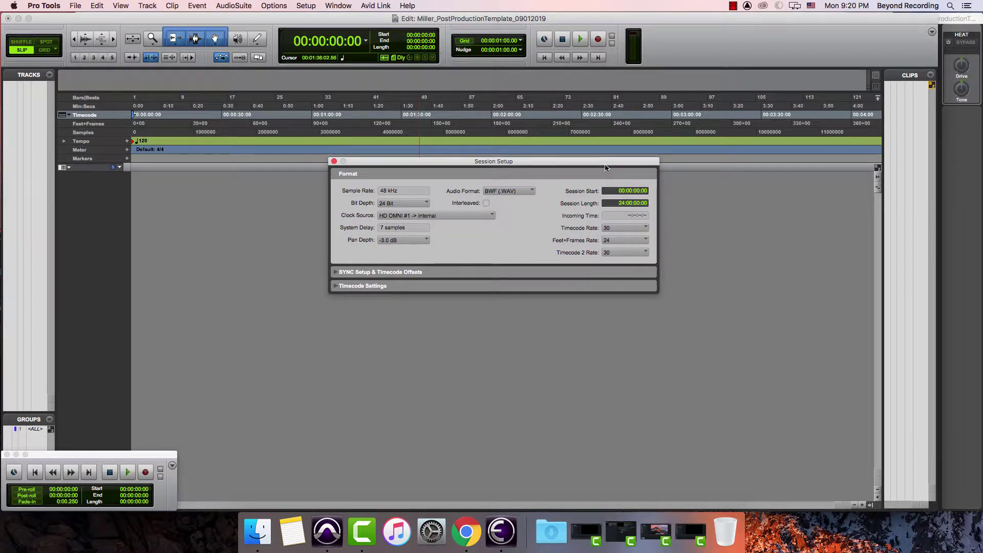
pyautogui.click(627, 192)
pyautogui.write('10:00:00')
pyautogui.press('Return')
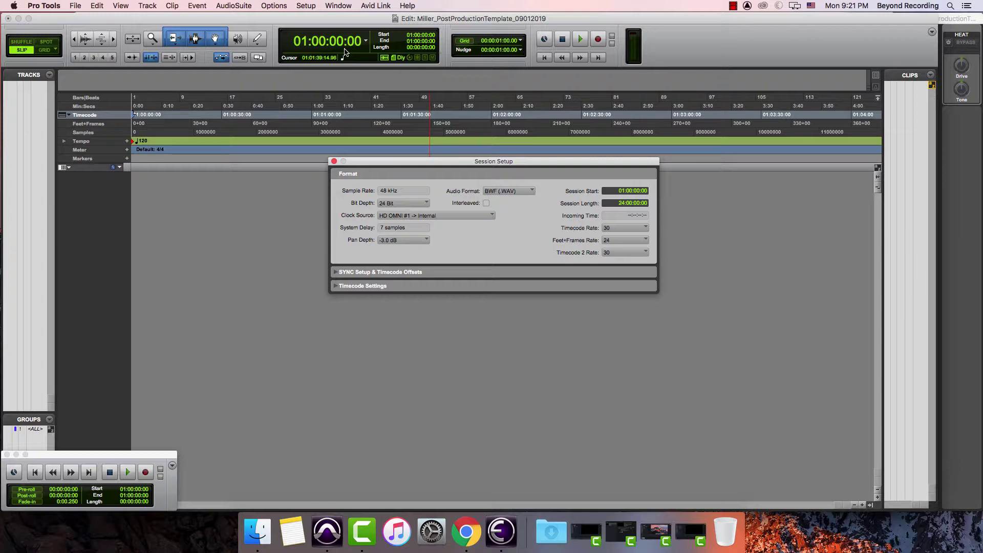
# - Change the Session Start to 00:59:50:00 and the Timecode Rate to 23.976 fps
pyautogui.click(627, 193)
pyautogui.write('59:50:00')
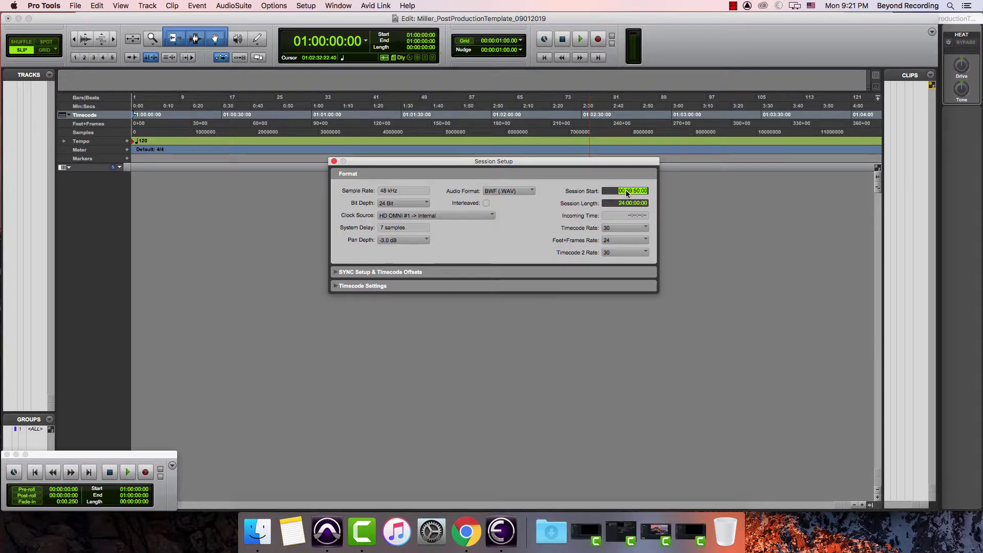
pyautogui.press('Return')
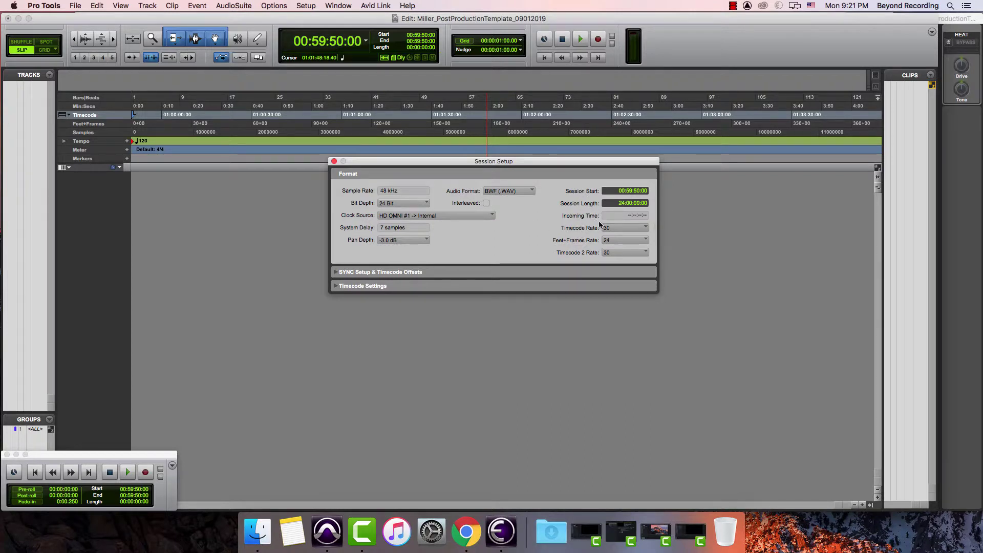
pyautogui.click(626, 228)
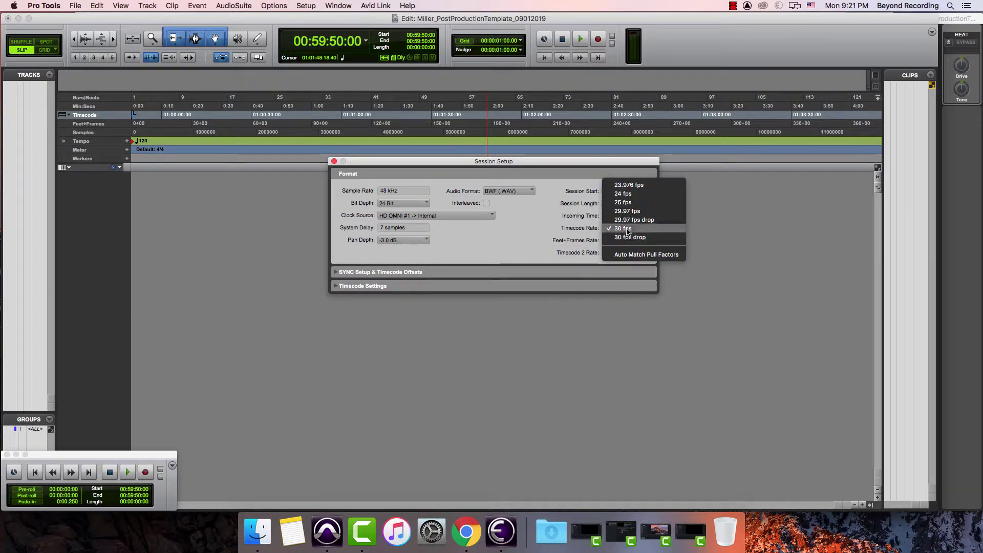
pyautogui.click(643, 186)
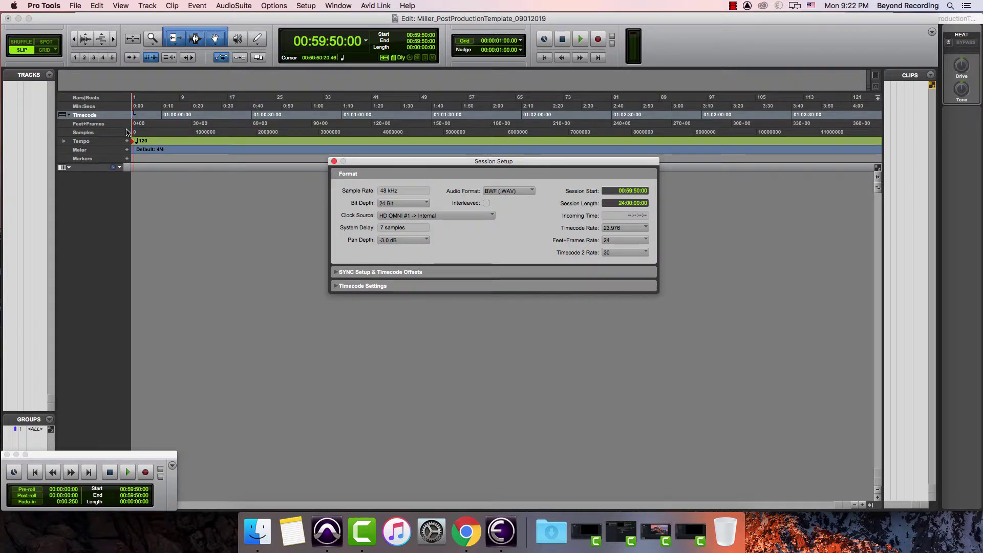
# - Uncheck the Bars|Beats, Min:Secs, Samples, Timecode 2 and Feet+Frames rulers so only Timecode, Tempo, Meter and Markers remain
pyautogui.click(69, 115)
pyautogui.click(57, 161)
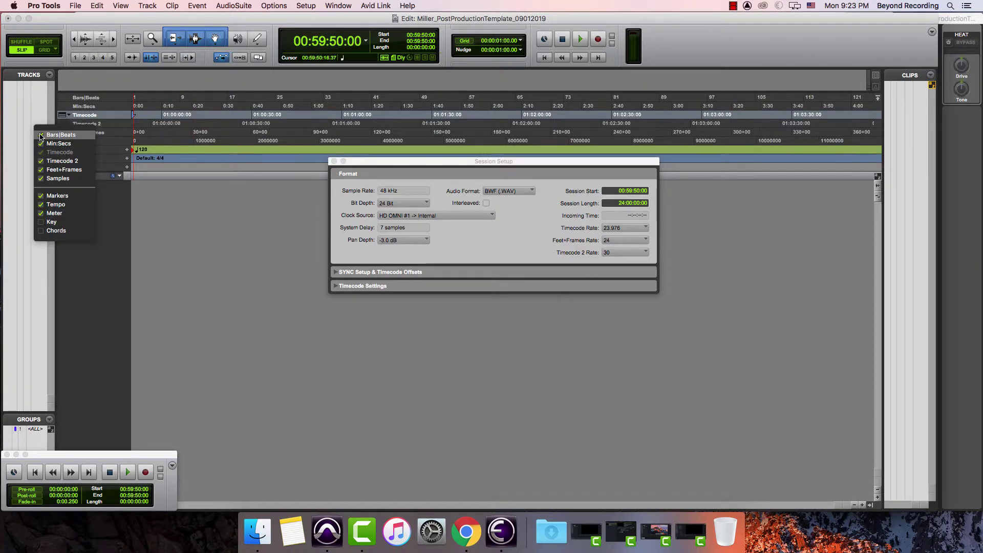
pyautogui.click(41, 135)
pyautogui.click(41, 143)
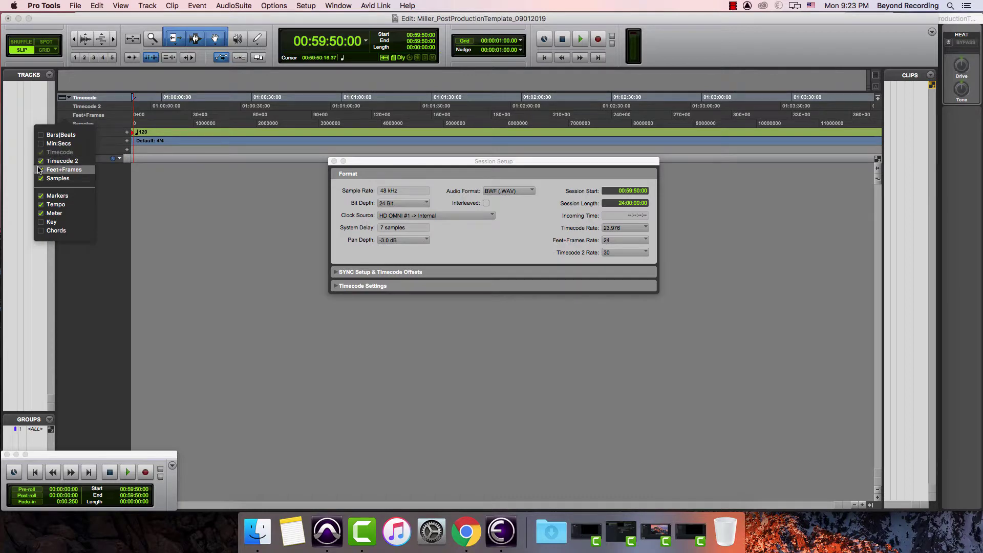
pyautogui.click(41, 178)
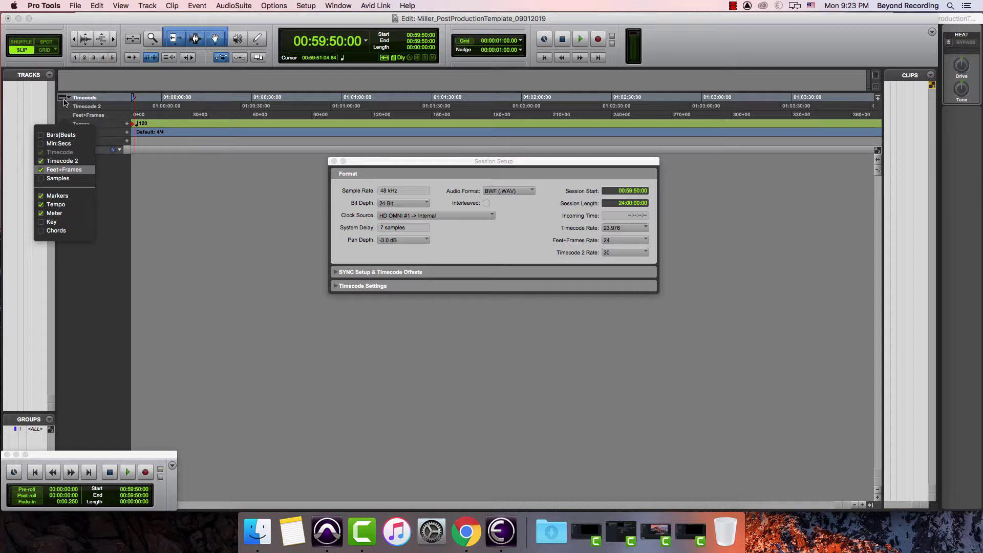
pyautogui.click(46, 161)
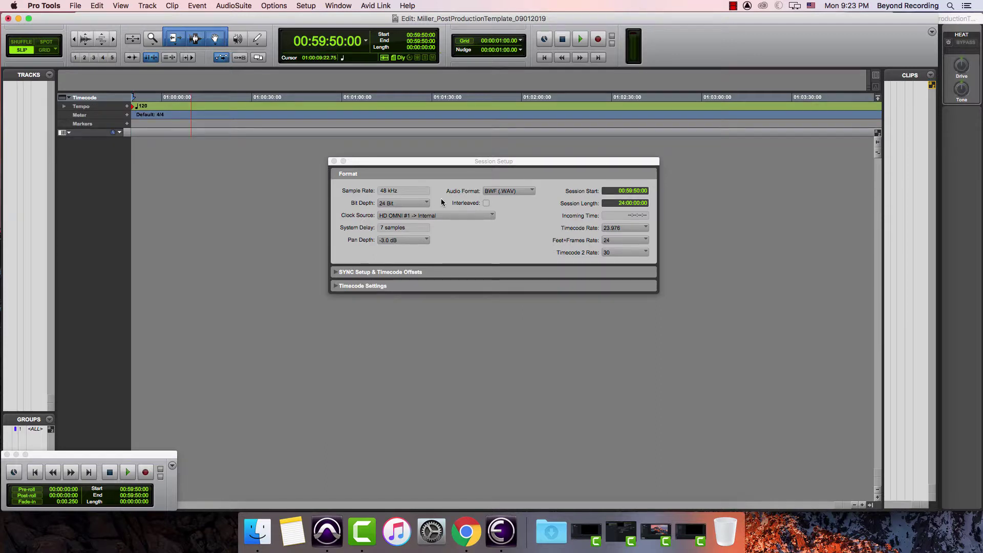
pyautogui.click(462, 163)
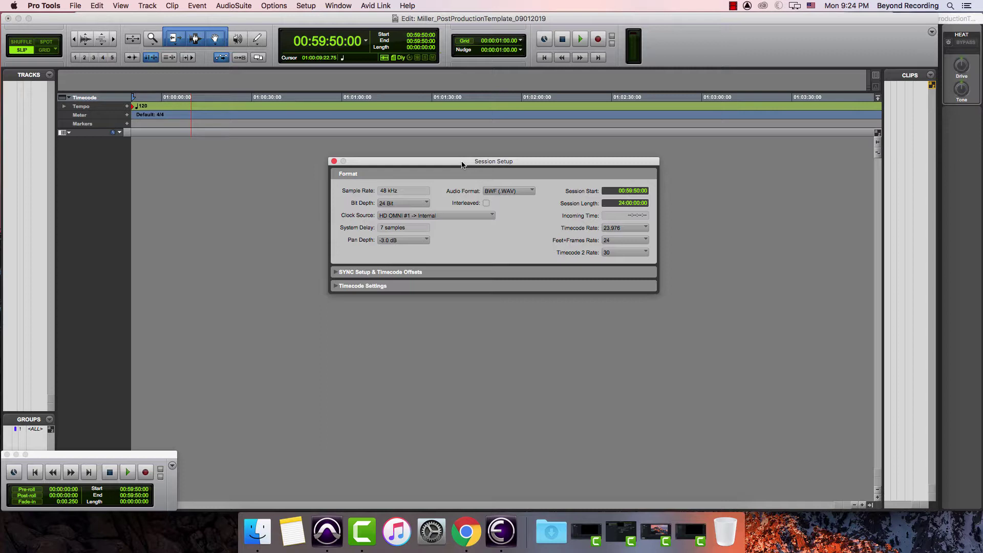
# - Close Session Setup and set up new tracks as mono, audio, sample-based
pyautogui.press('super+w')
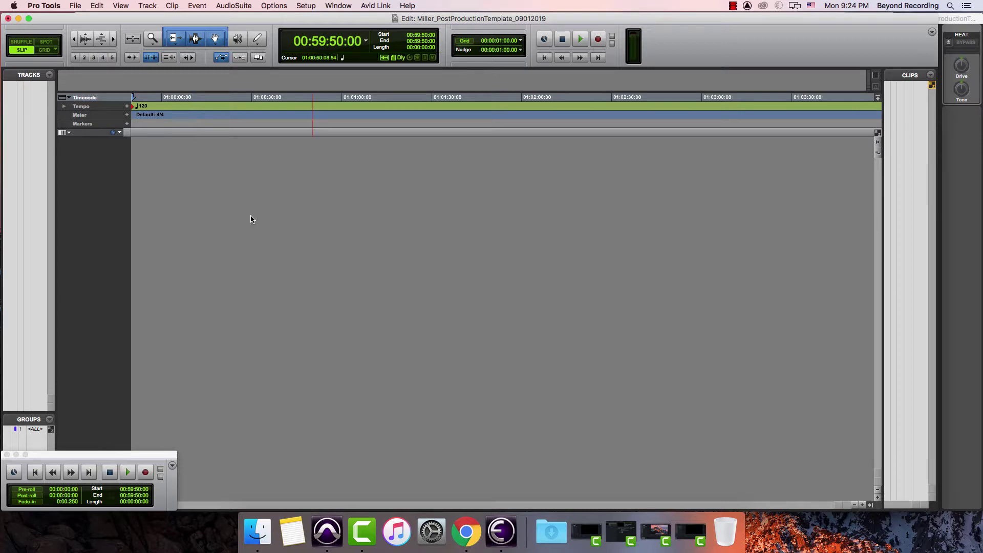
pyautogui.click(149, 6)
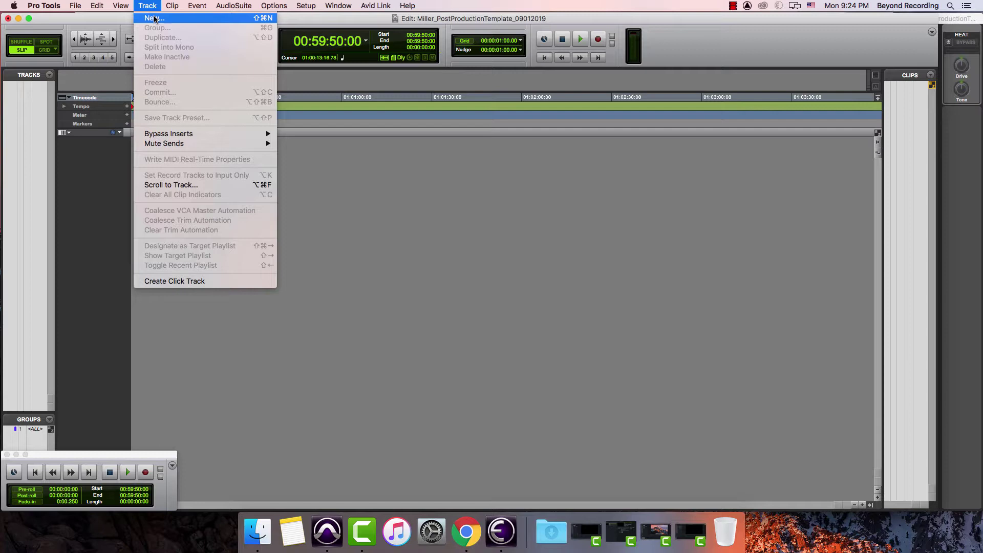
pyautogui.click(246, 19)
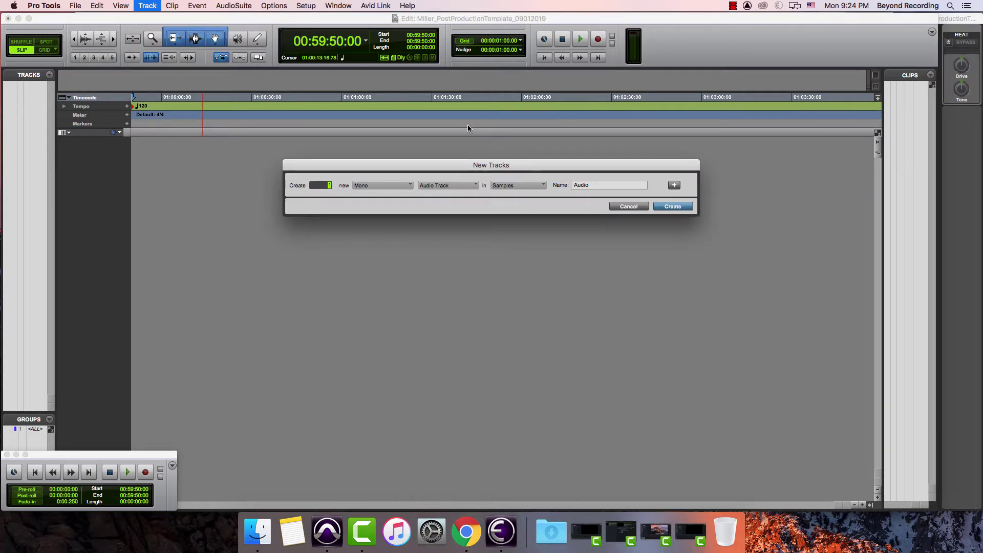
pyautogui.click(381, 185)
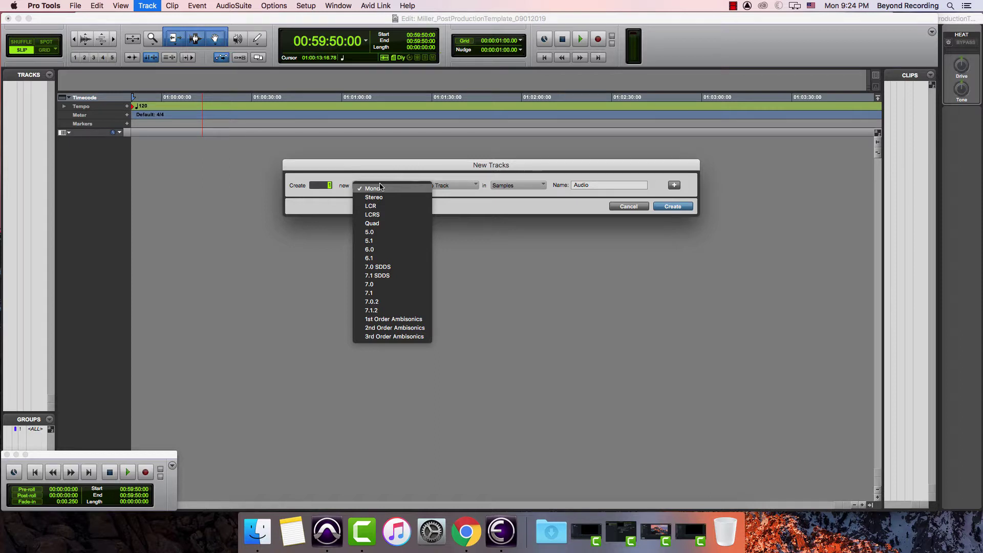
pyautogui.click(380, 188)
pyautogui.click(446, 186)
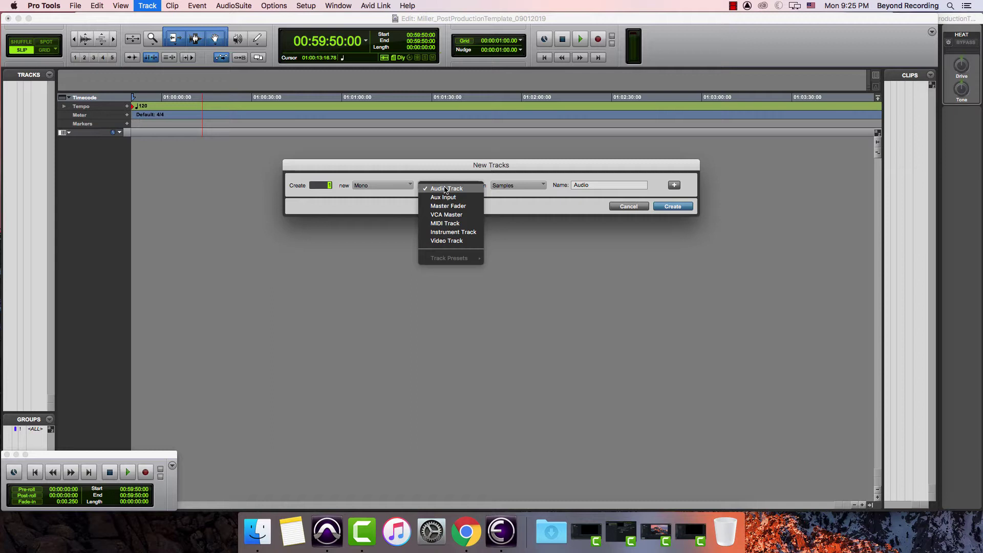
pyautogui.click(446, 189)
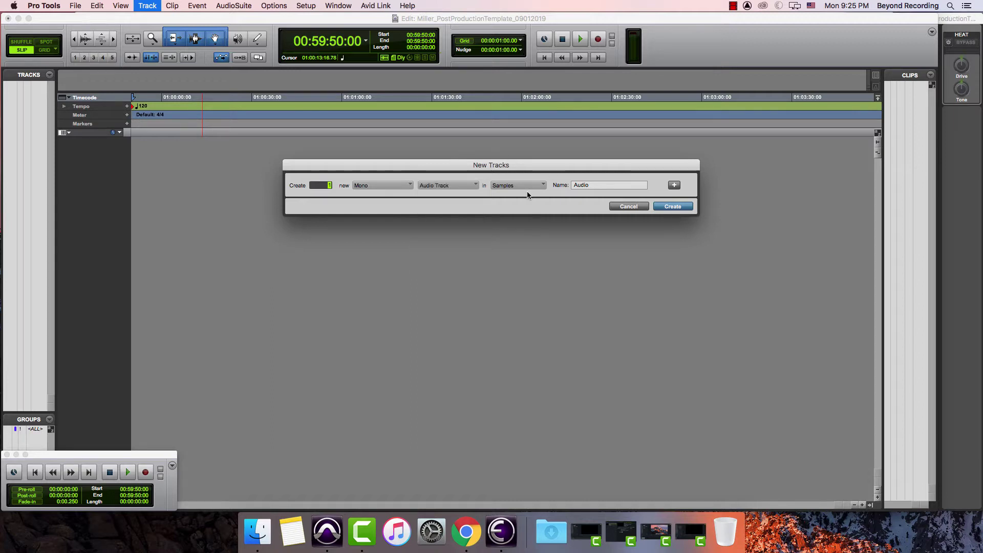
pyautogui.click(518, 185)
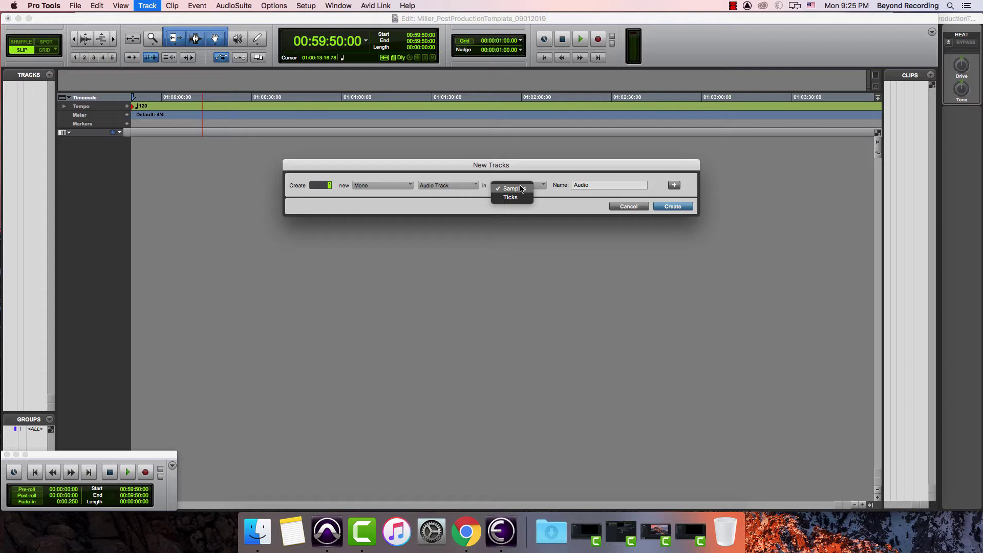
pyautogui.click(521, 189)
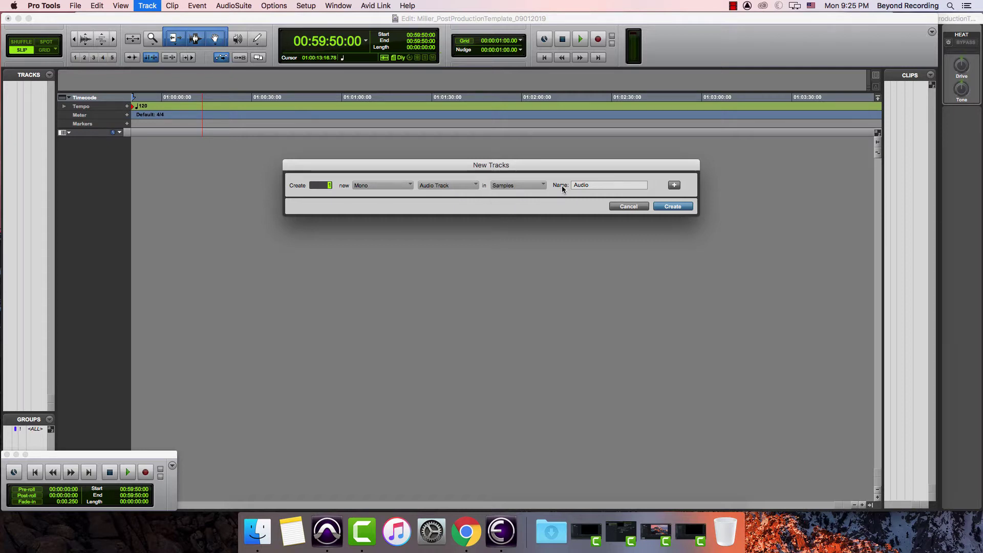
# - Name the tracks Dialog_ and create four of them, Dialog_1 through Dialog_4
pyautogui.moveTo(595, 184); pyautogui.dragTo(570, 185)
pyautogui.write('Dialog_')
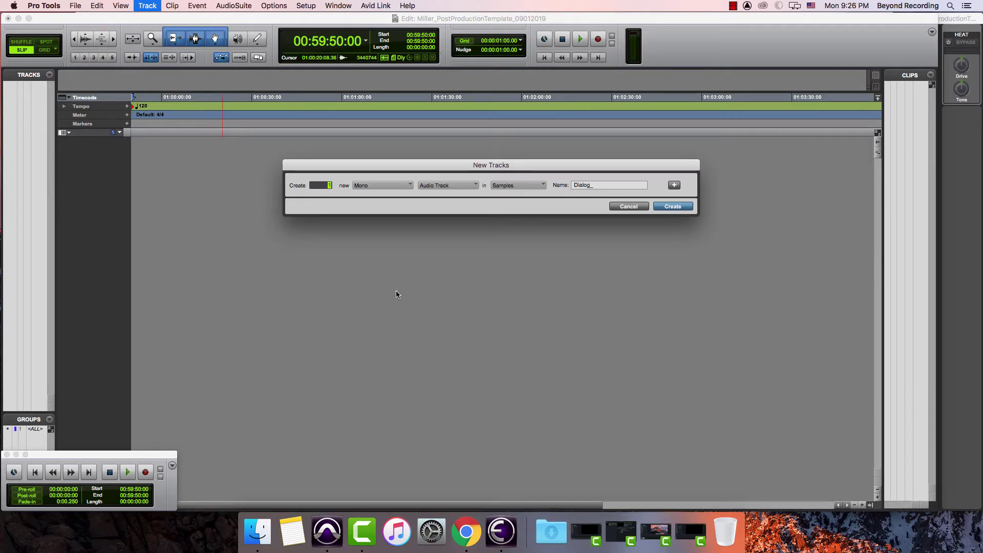
pyautogui.write('4')
pyautogui.click(674, 185)
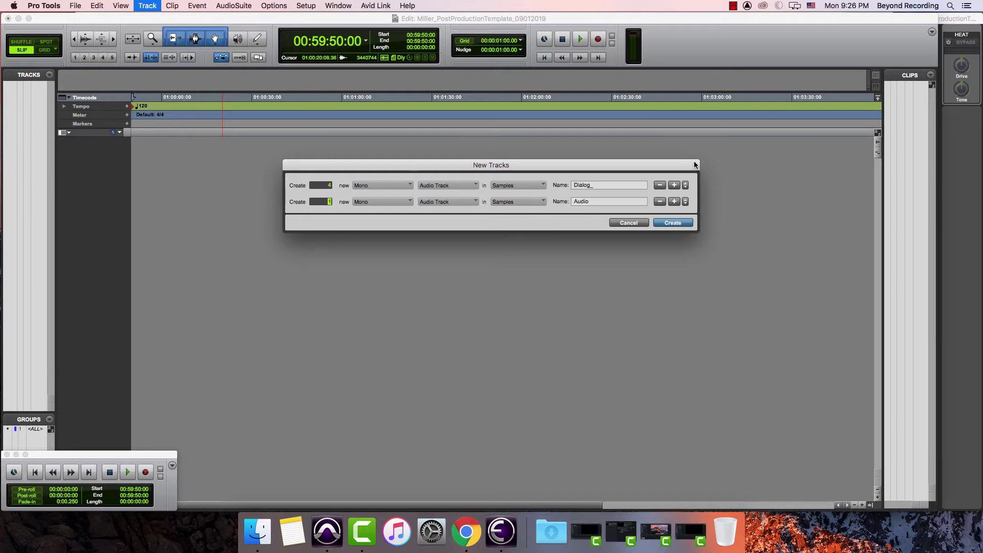
pyautogui.click(661, 203)
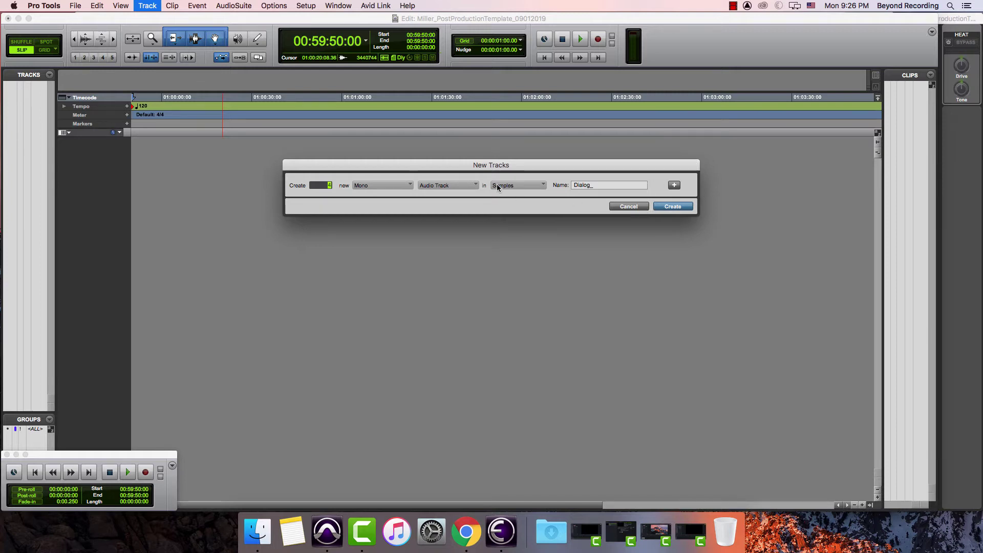
pyautogui.click(672, 207)
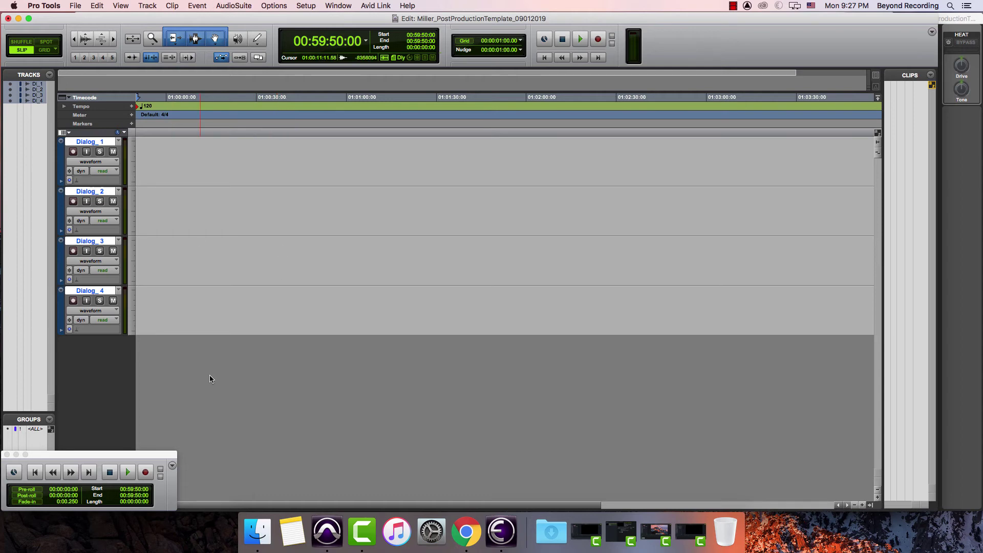
# - Create a stereo Master Fader track, Master 1, with Shift+Cmd+N and the Cmd+arrow shortcuts
pyautogui.press('super+shift+n')
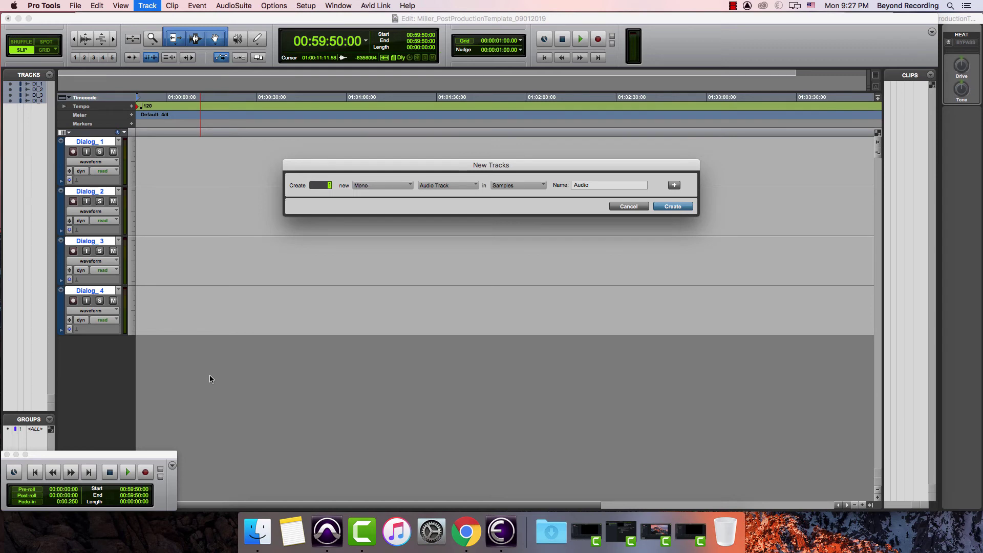
pyautogui.press('super+Right')
pyautogui.press('super+Left')
pyautogui.press('super+Down')
pyautogui.press('super+Down')
pyautogui.press('super+Down')
pyautogui.press('Return')
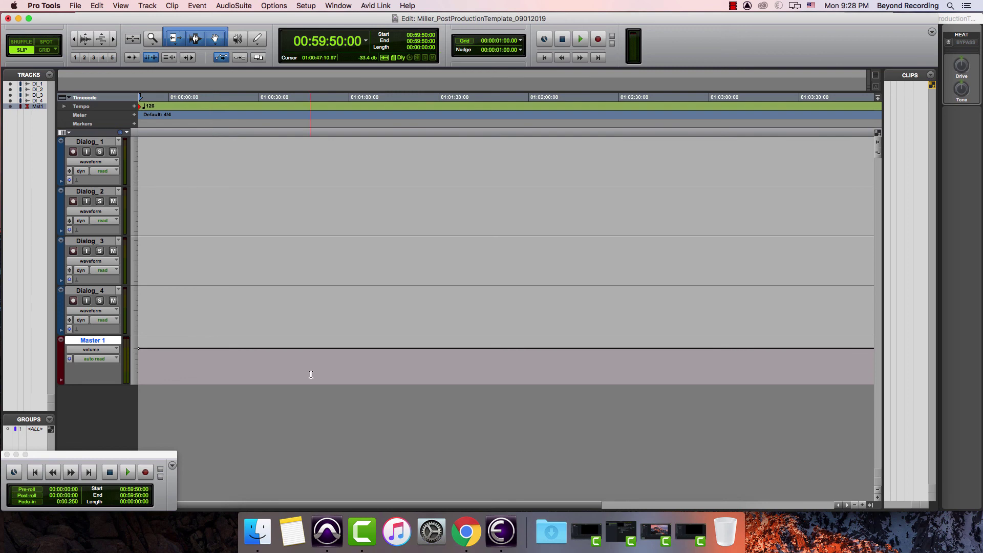